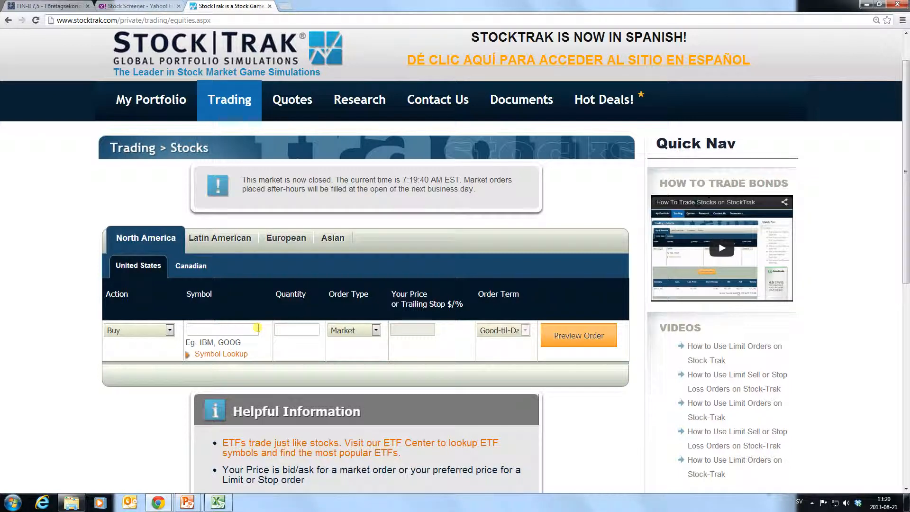
Open the Portfolio simulation guidelines Part 1 PDF from the Portfolio simulation instructions in the Finance II course materials
click(257, 328)
click(45, 5)
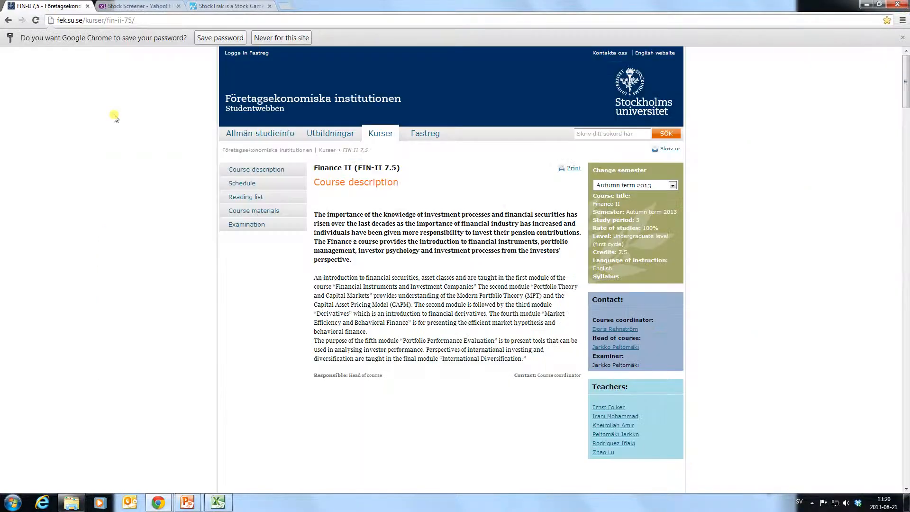
click(239, 213)
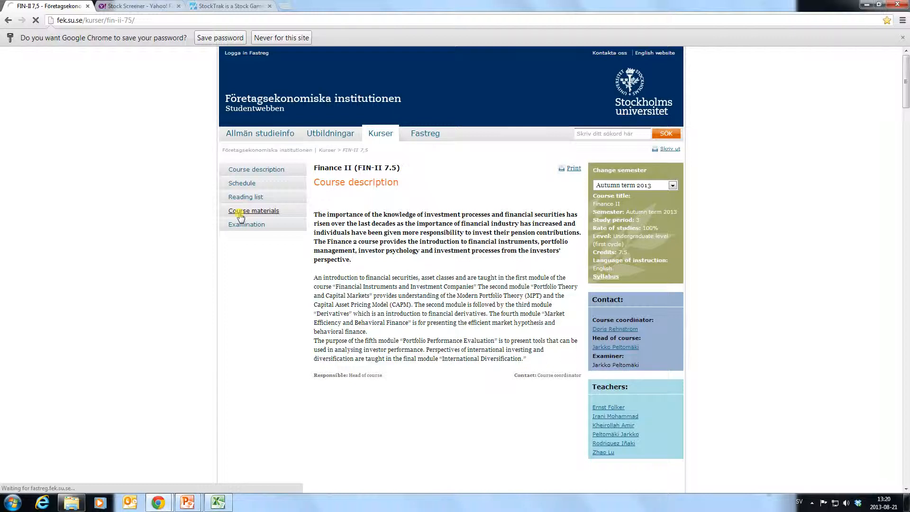
click(338, 243)
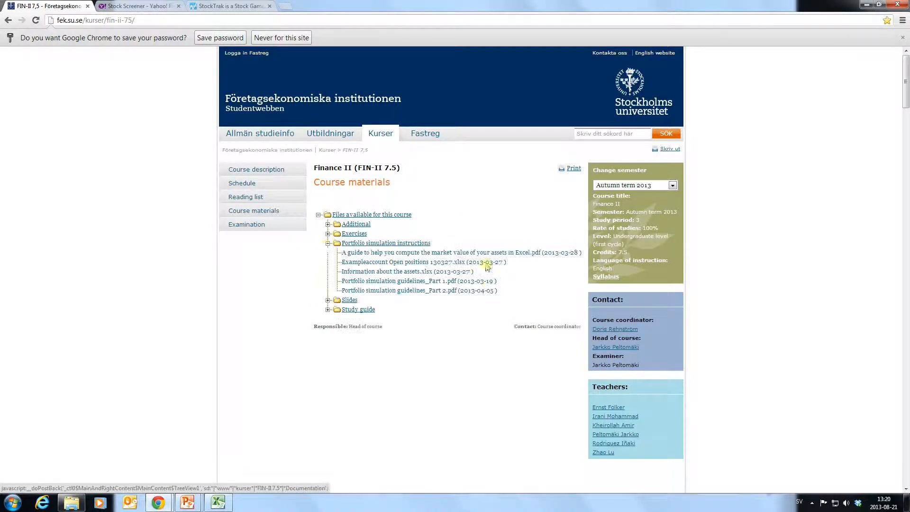
click(445, 280)
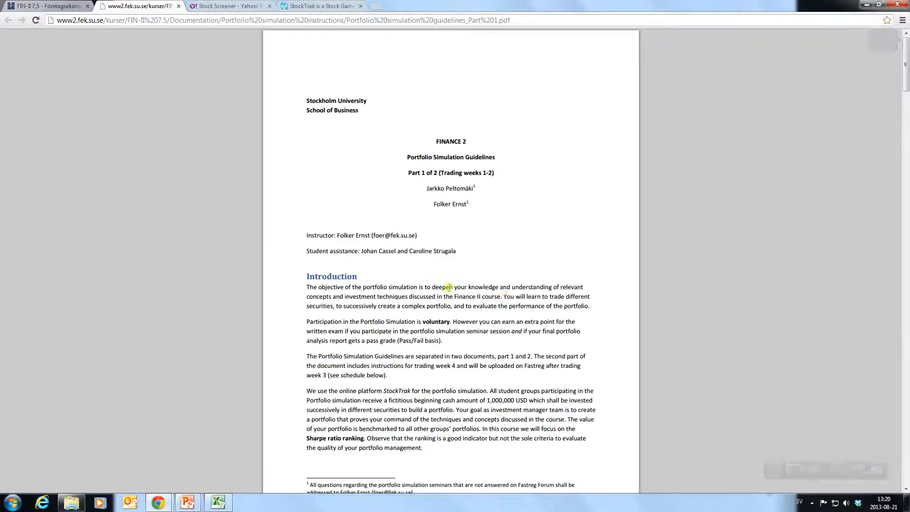
Follow the Yahoo stock screener link in the guidelines' Investment Screeners appendix and launch the basic HTML screener
scroll(518, 297, down, 20)
scroll(518, 297, down, 20)
scroll(518, 298, down, 3)
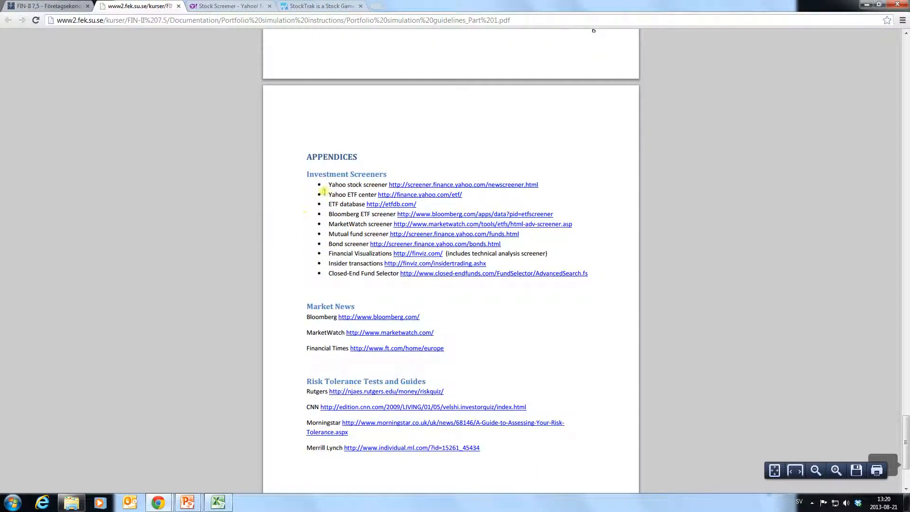
drag(328, 185, 387, 185)
click(580, 199)
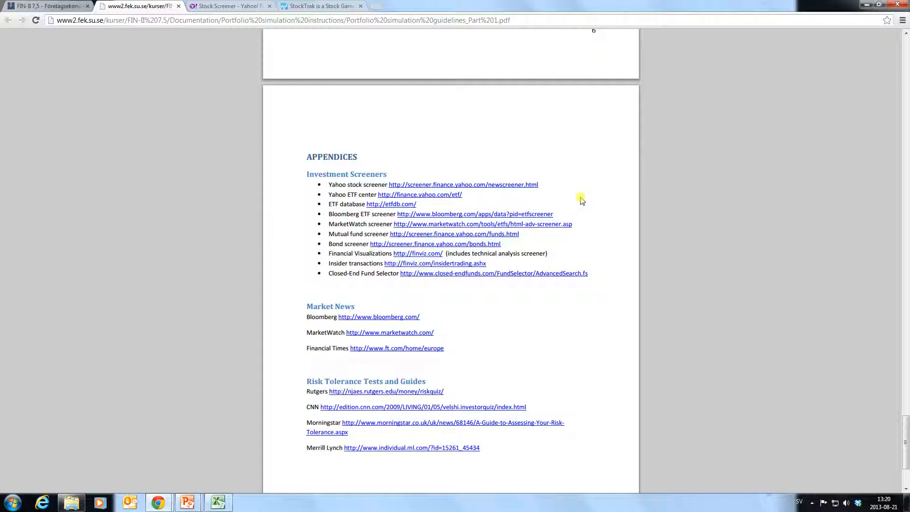
click(522, 185)
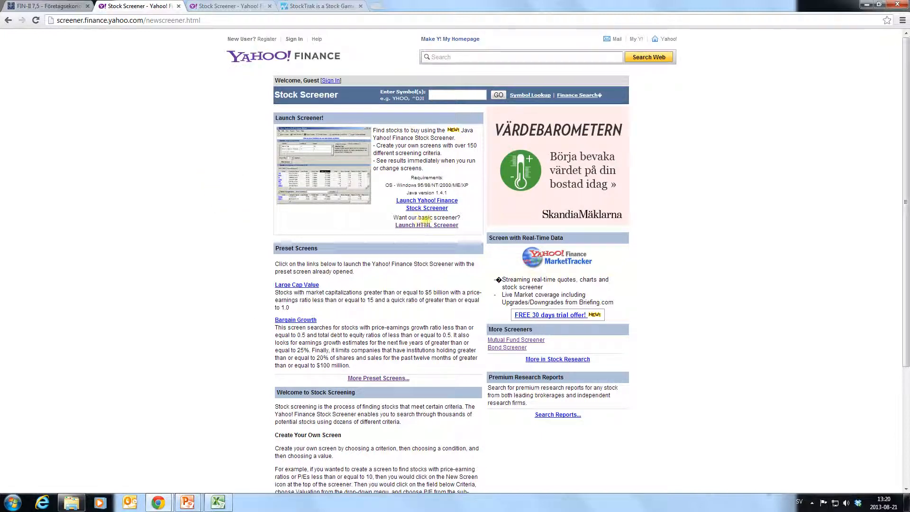
click(444, 226)
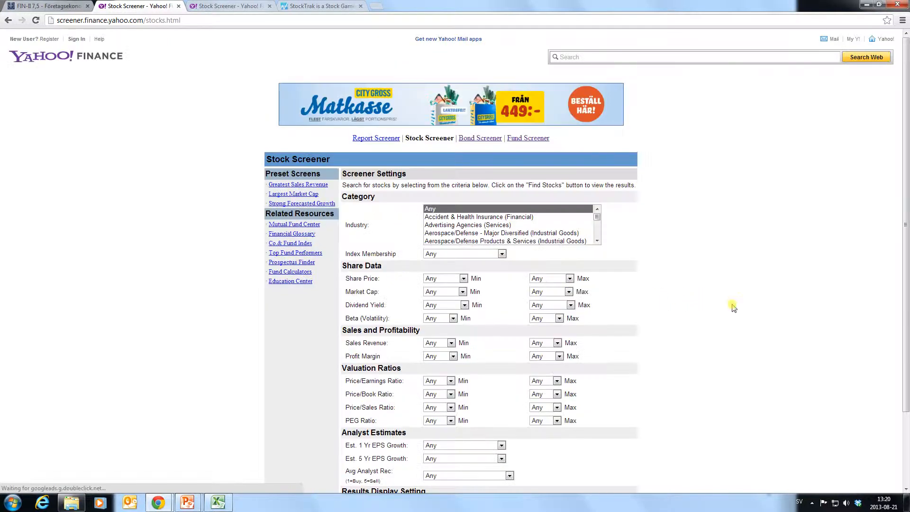
Examine the screener's criteria and the industries available in its category list
scroll(730, 304, down, 3)
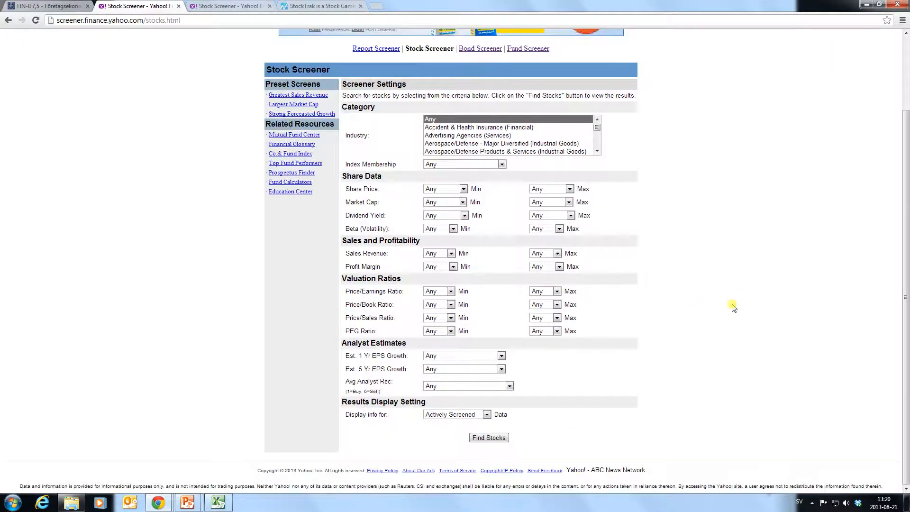
key(ctrl+plus)
scroll(678, 283, down, 1)
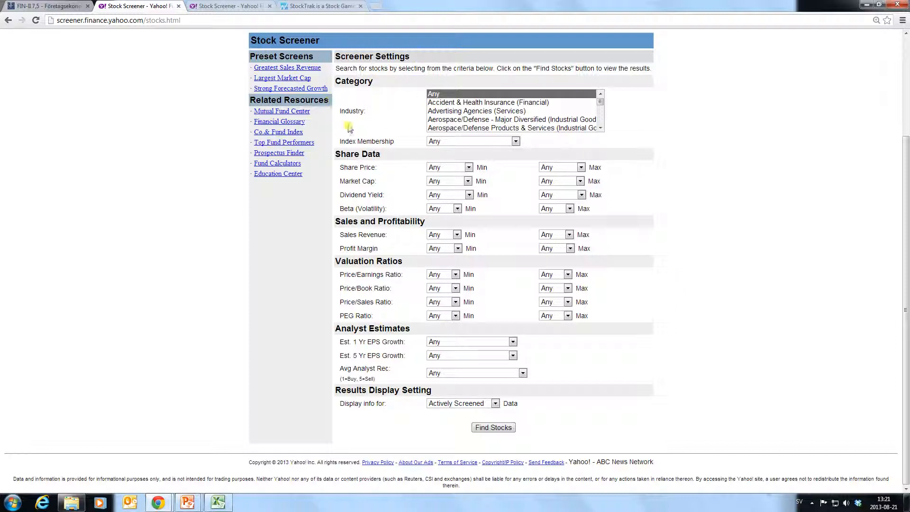
mouse_move(599, 101)
mouse_down()
mouse_move(601, 116)
mouse_move(599, 94)
mouse_up()
click(600, 94)
click(600, 127)
double_click(600, 127)
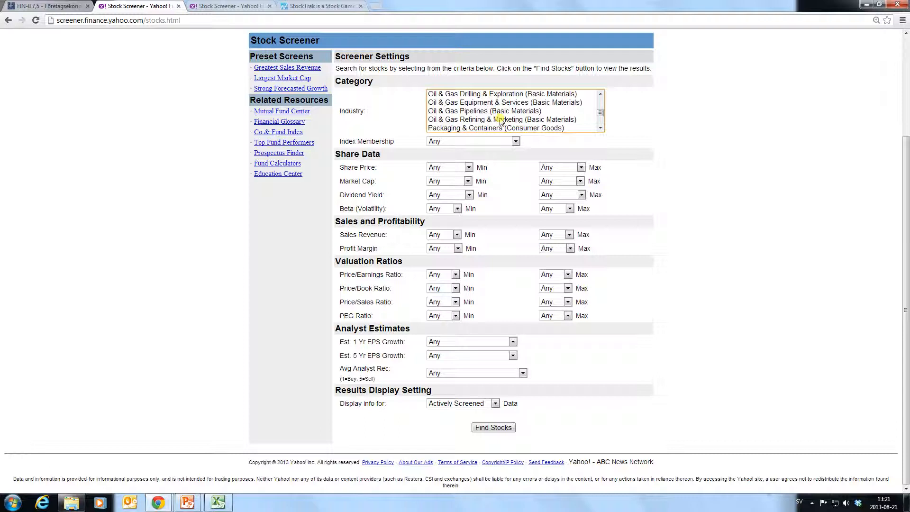
drag(602, 113, 602, 97)
click(645, 128)
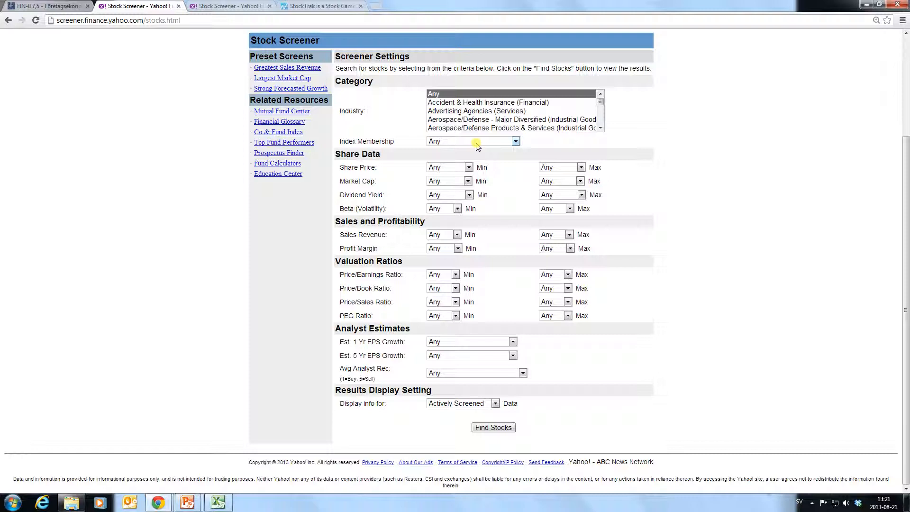
Restrict the stock screen's index membership to Dow Jones Industrials
click(479, 142)
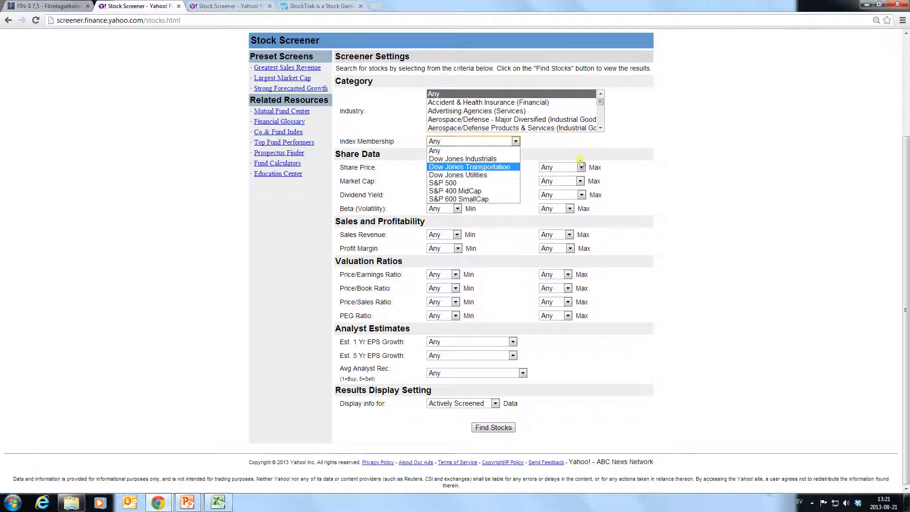
click(505, 159)
click(582, 152)
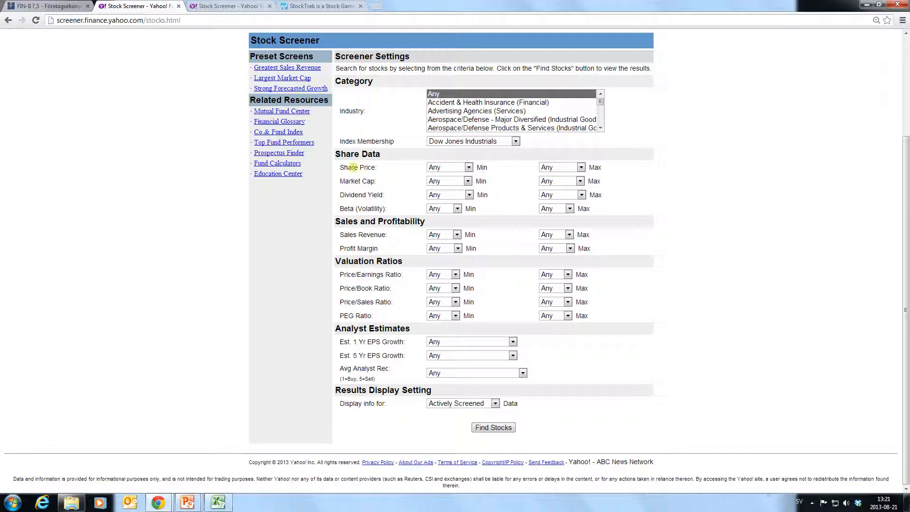
Examine the available minimum and maximum market cap values and the minimum beta values
drag(339, 183, 378, 184)
click(382, 184)
click(451, 183)
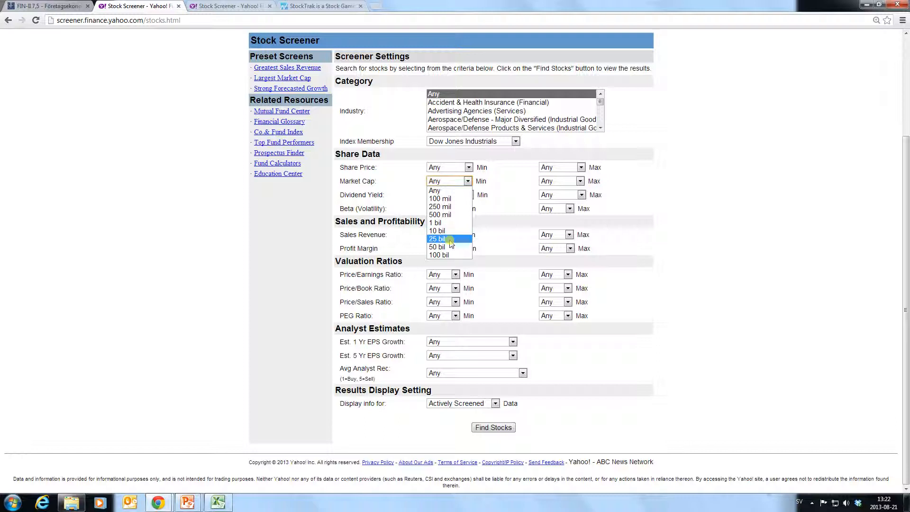
click(508, 184)
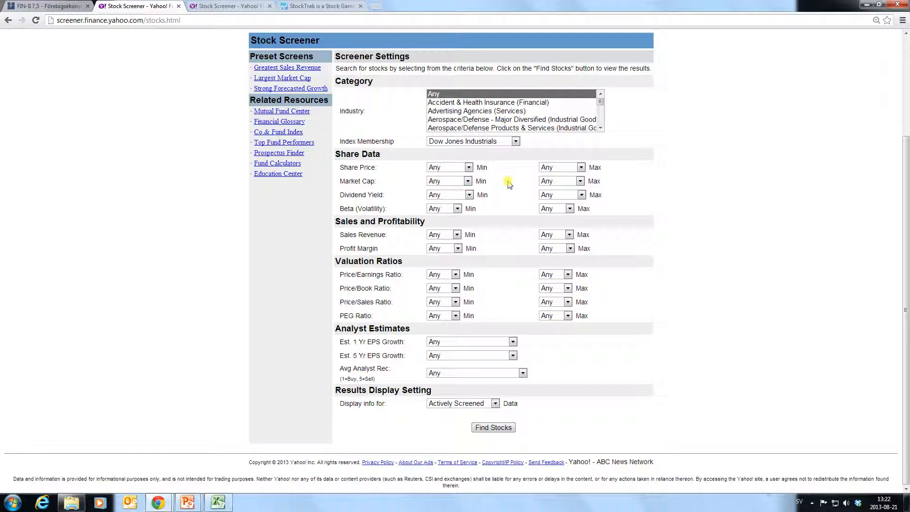
click(564, 181)
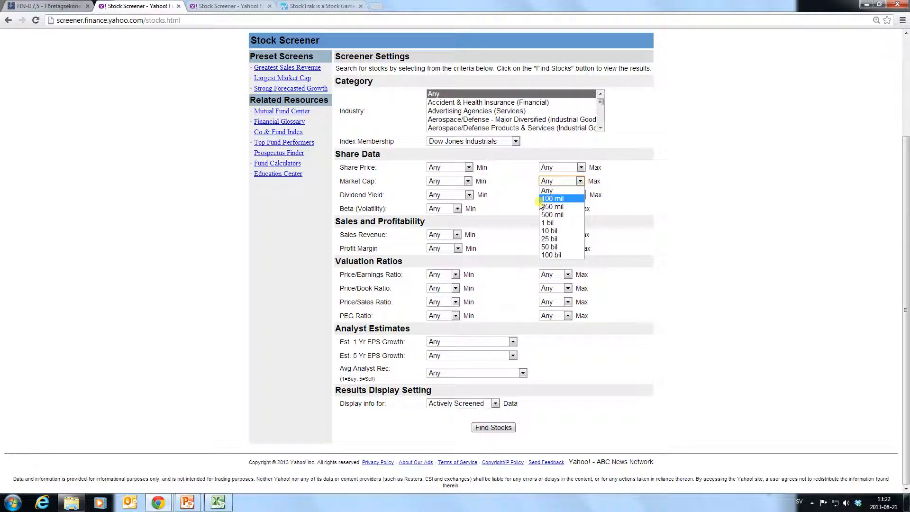
click(508, 184)
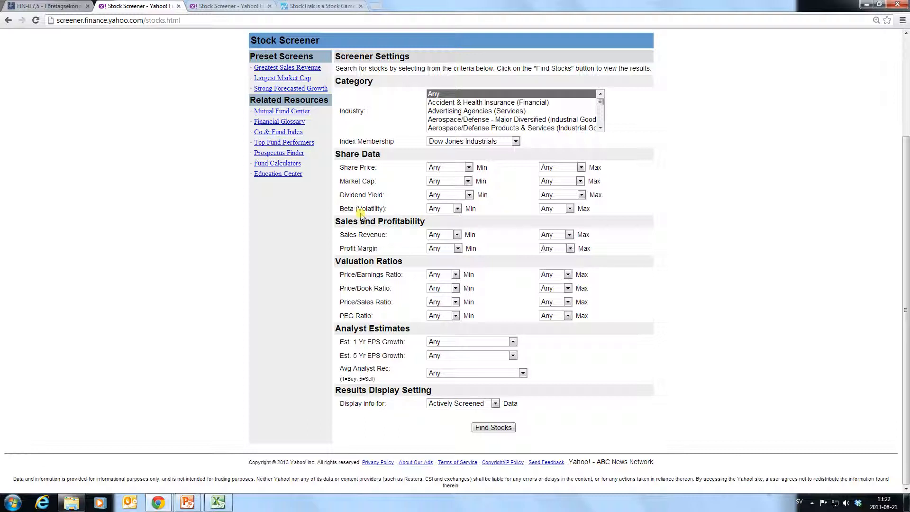
click(434, 211)
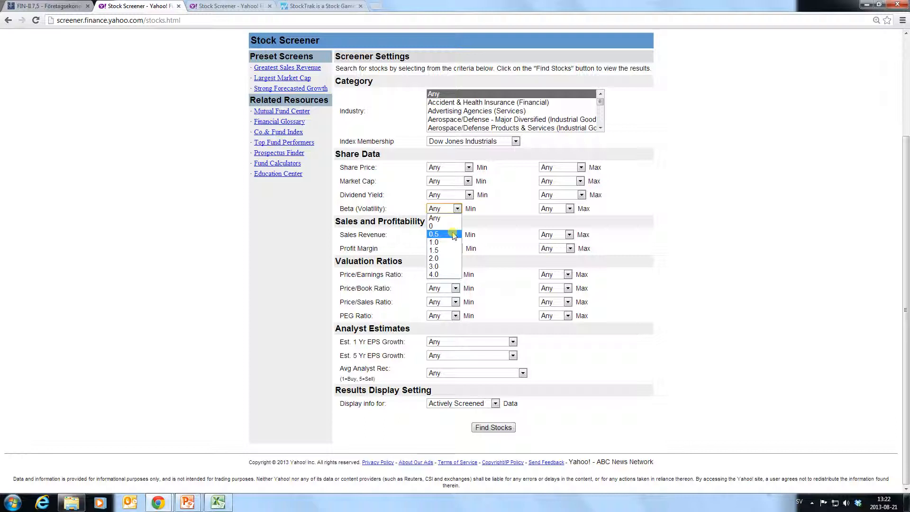
click(513, 216)
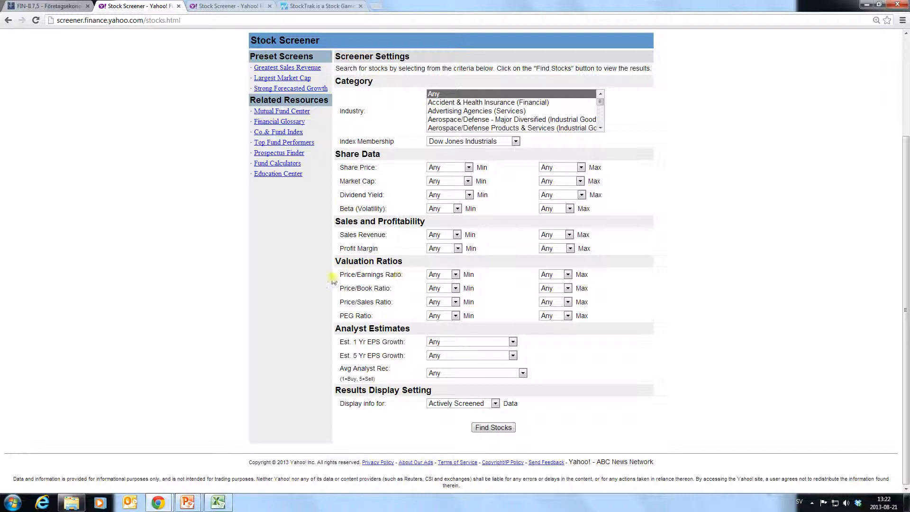
Review the valuation ratio criteria: Price/Earnings, Price/Book, Price/Sales and PEG
drag(338, 274, 399, 274)
drag(340, 287, 390, 302)
click(373, 303)
click(367, 313)
drag(340, 316, 377, 318)
click(360, 316)
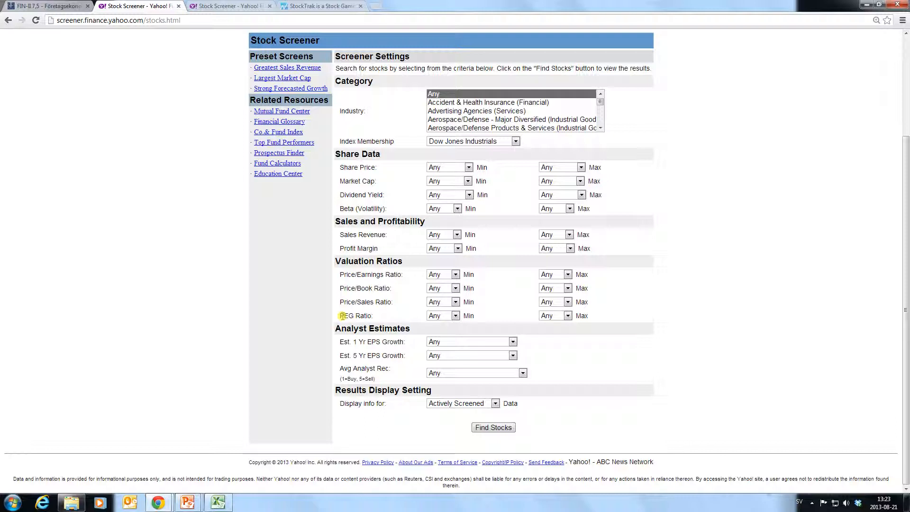
drag(343, 275, 384, 276)
click(384, 275)
Set the average analyst recommendation to Hold Rating (3) or better and limit the Price/Earnings ratio to between 5 and 15
click(456, 374)
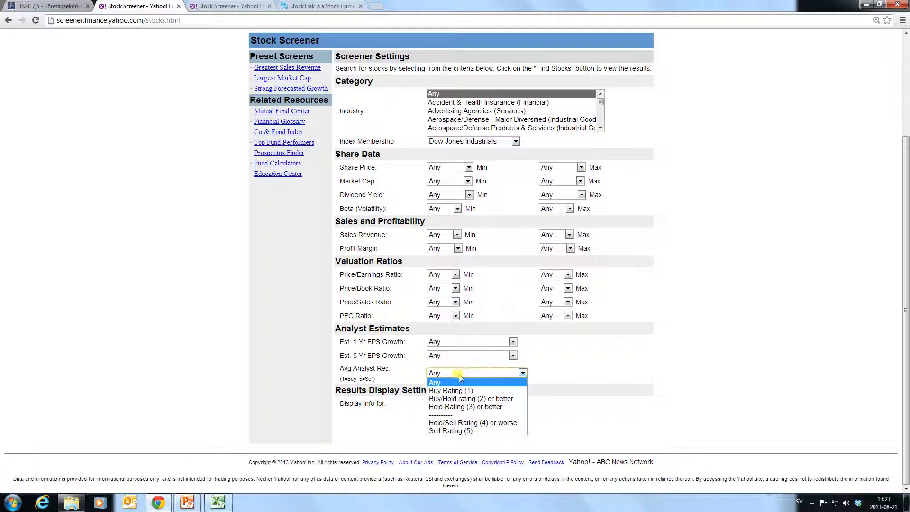
click(478, 407)
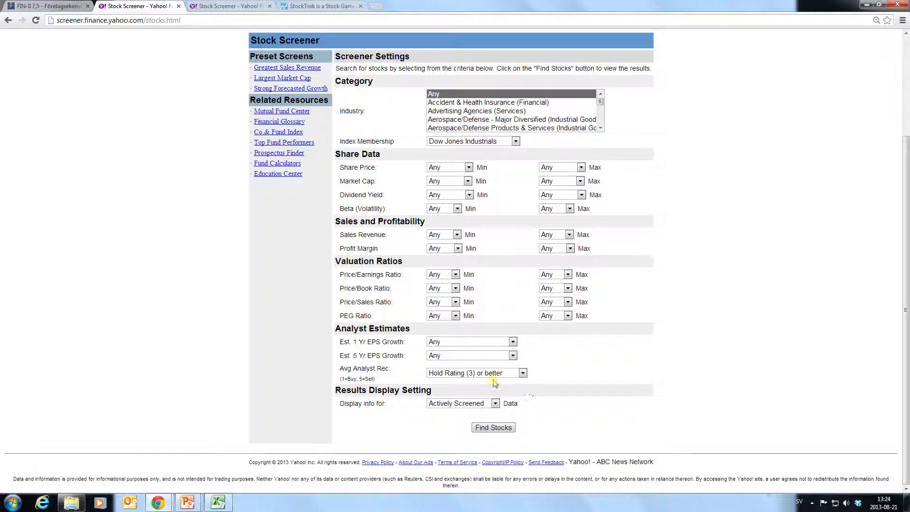
click(455, 275)
click(433, 292)
click(552, 274)
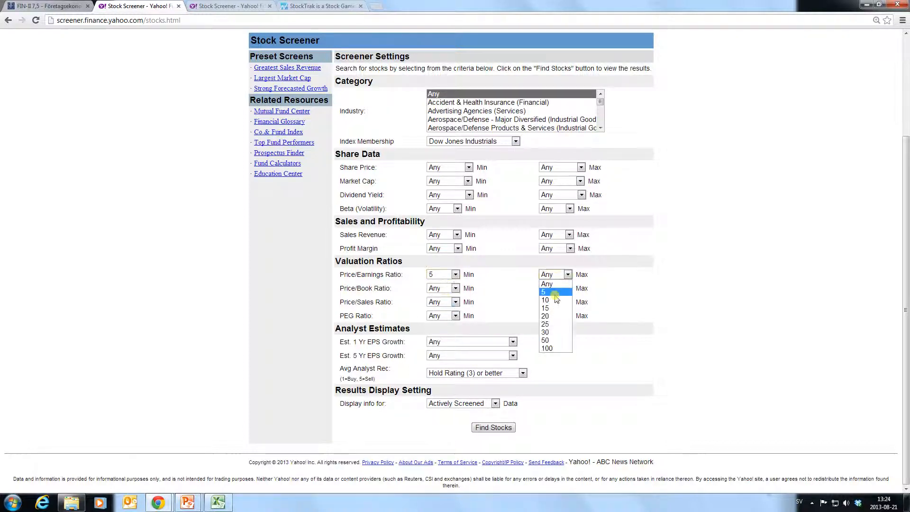
click(548, 308)
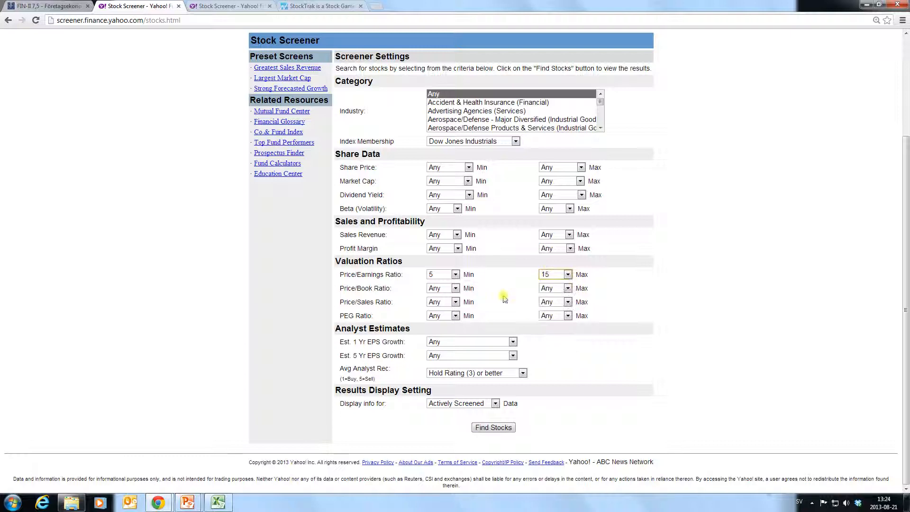
Set the maximum Price/Book ratio to 5 and the PEG ratio range to 0 through 20.0
click(558, 289)
click(551, 314)
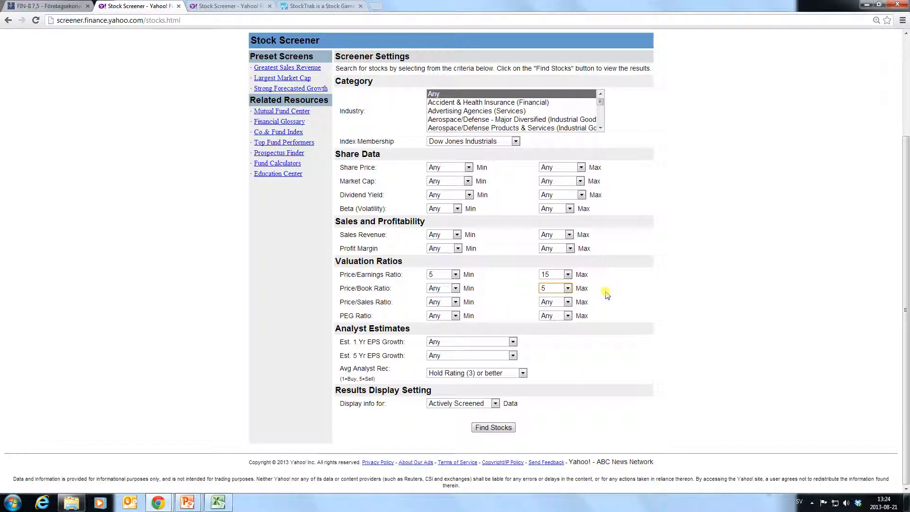
click(452, 316)
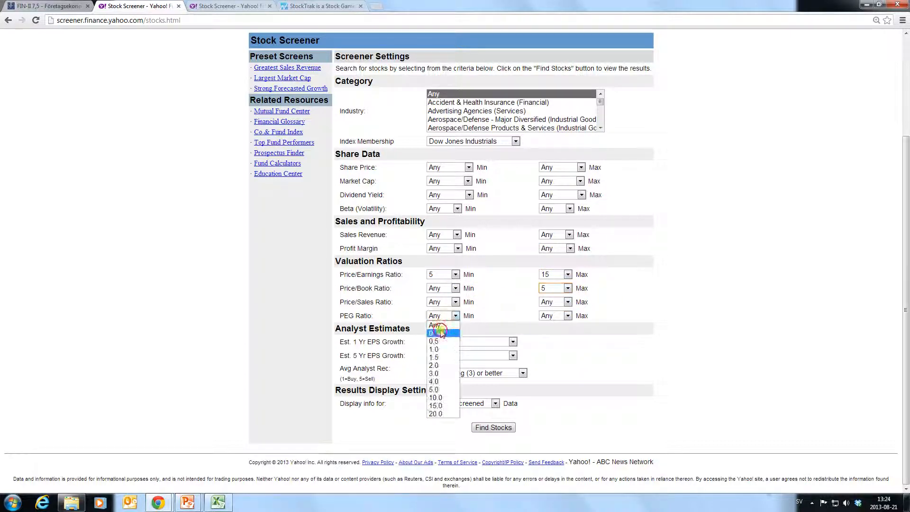
click(434, 333)
click(564, 315)
click(548, 413)
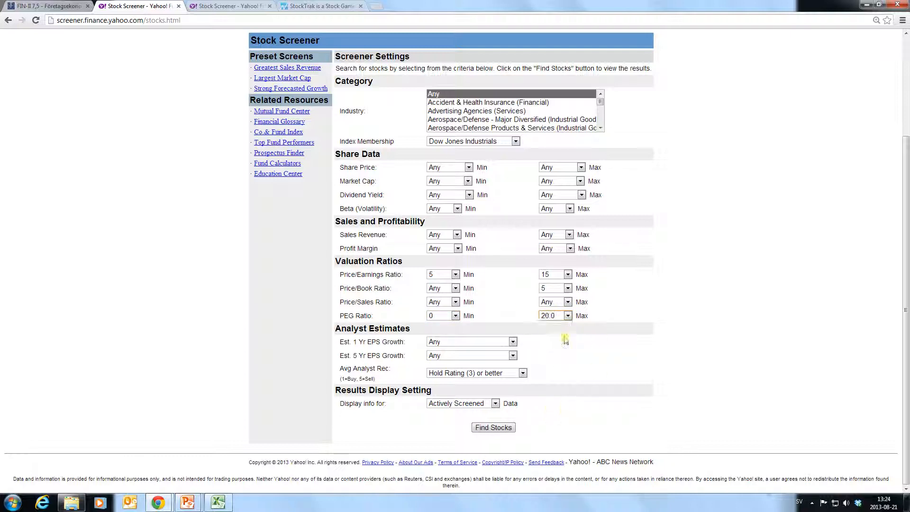
click(441, 316)
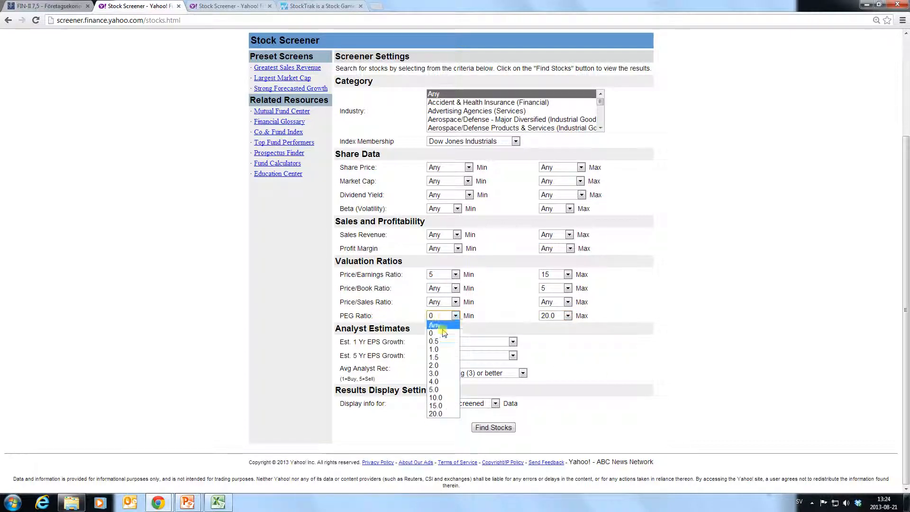
click(443, 334)
Run the stock search with the chosen criteria, keeping the results display on Actively Screened data
click(364, 402)
drag(338, 405, 441, 412)
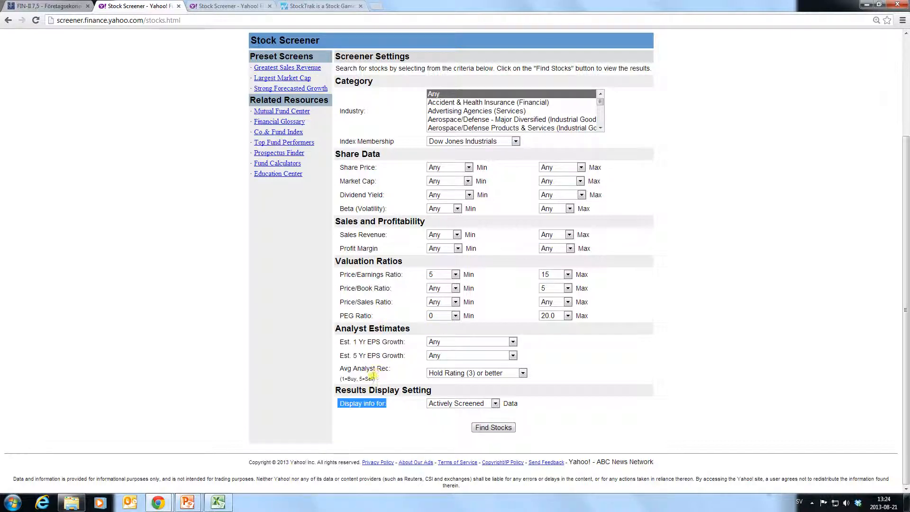
click(600, 374)
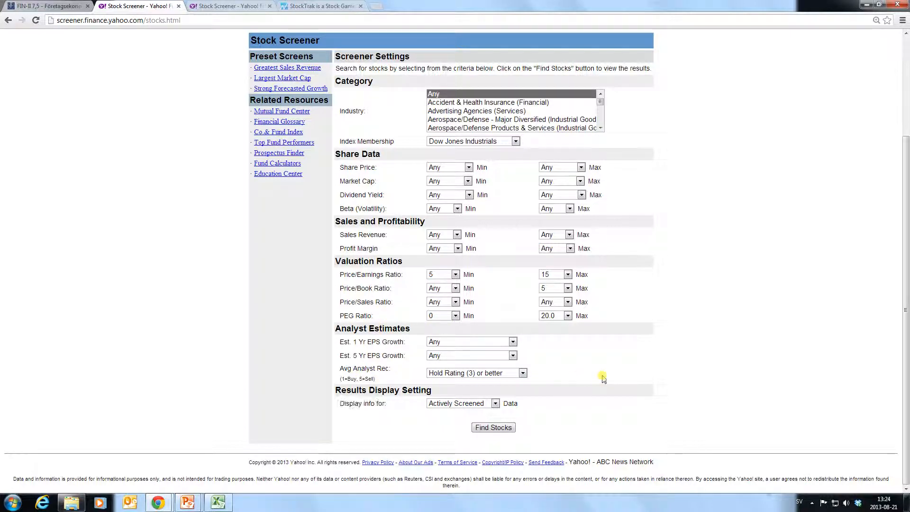
click(509, 428)
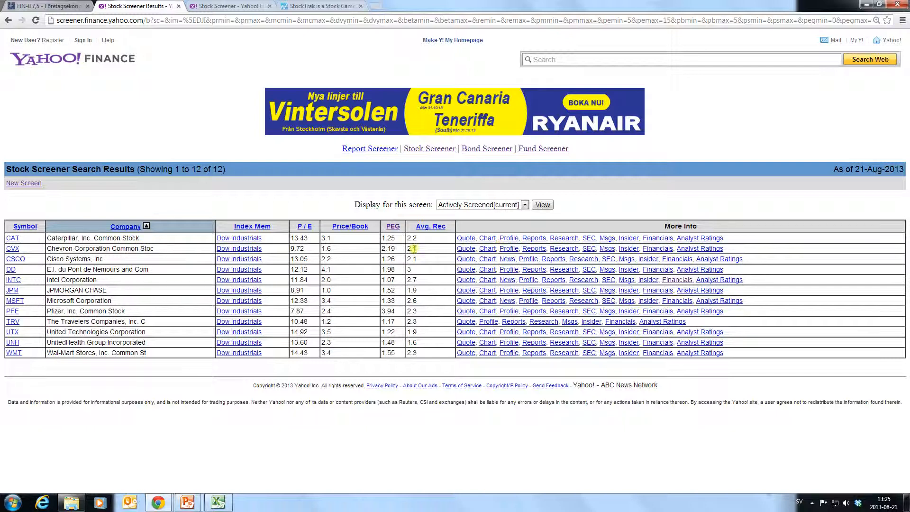
Open Caterpillar's company profile from the search results and read its details and business summary
click(513, 239)
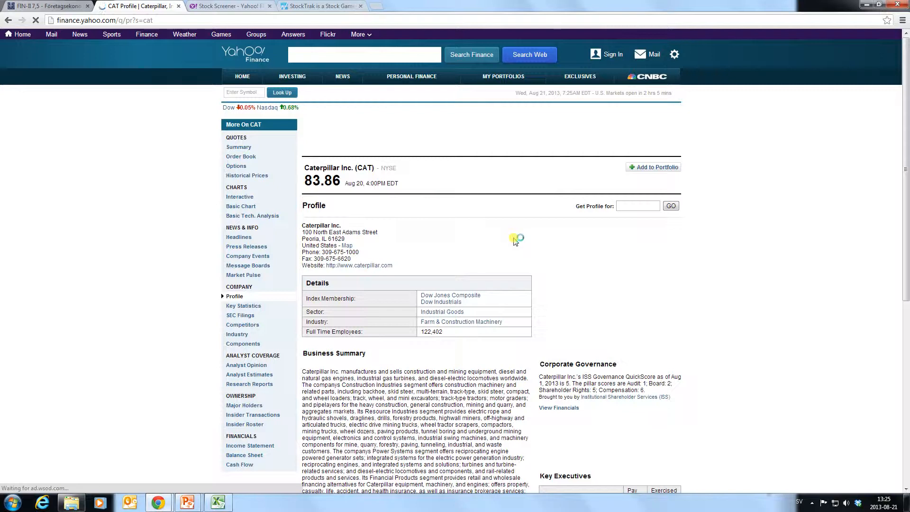
scroll(519, 283, down, 1)
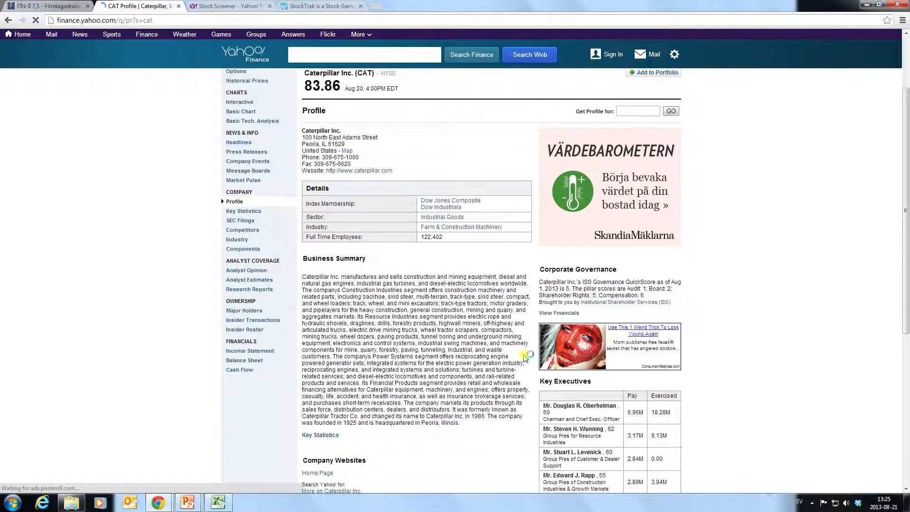
scroll(514, 352, down, 2)
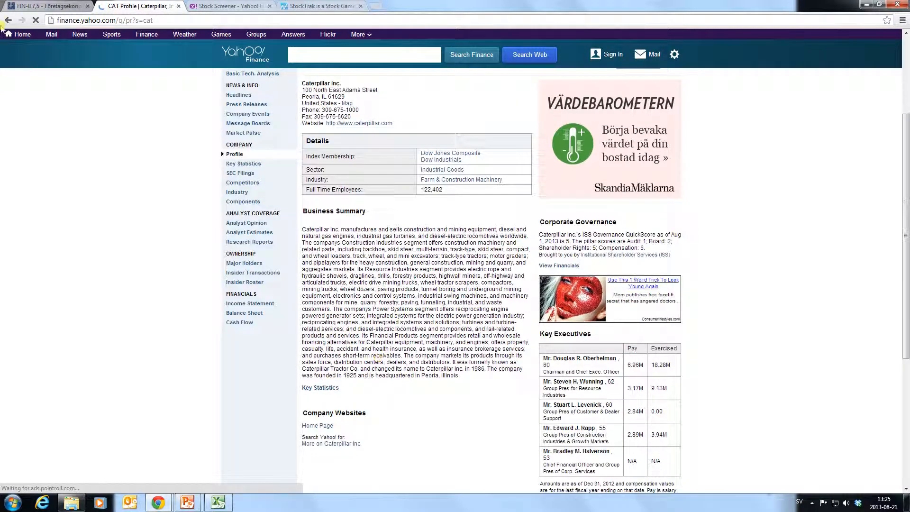
Return to the search results, read Intel's quarterly income statement from its financials, and go back to the results
click(7, 20)
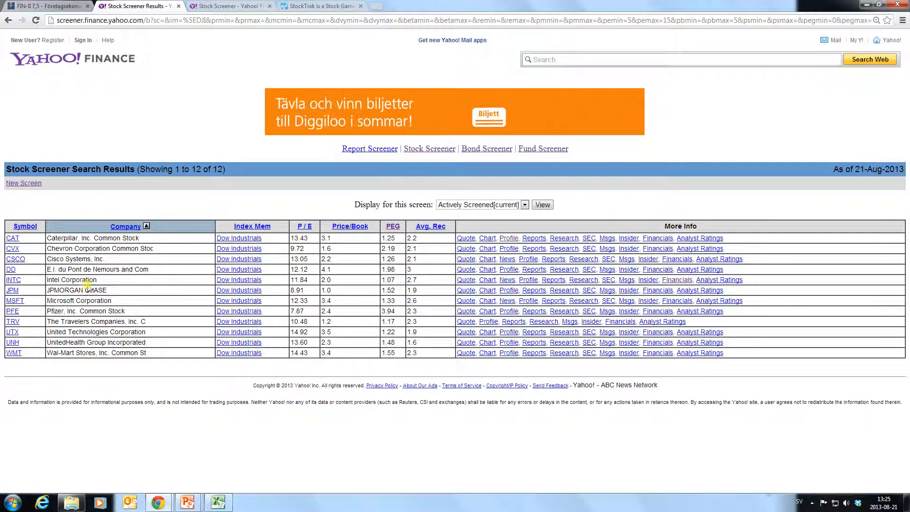
click(682, 280)
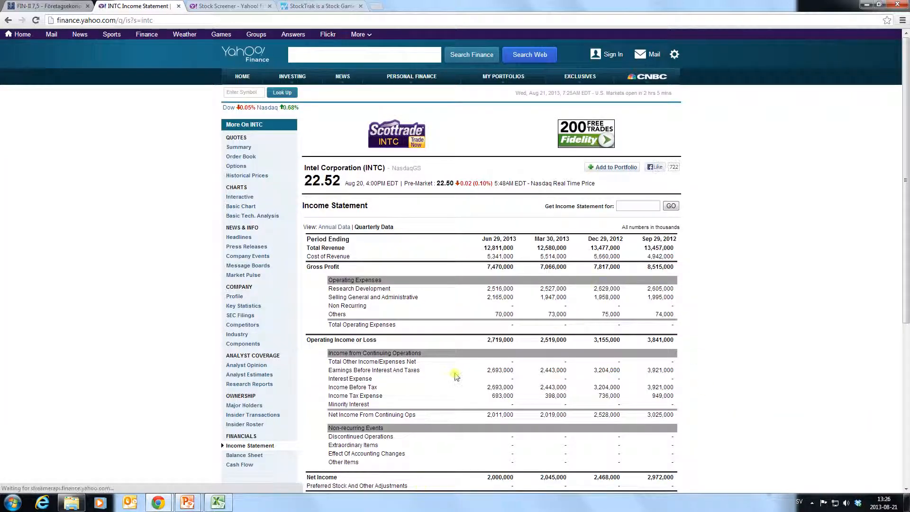
scroll(722, 351, down, 1)
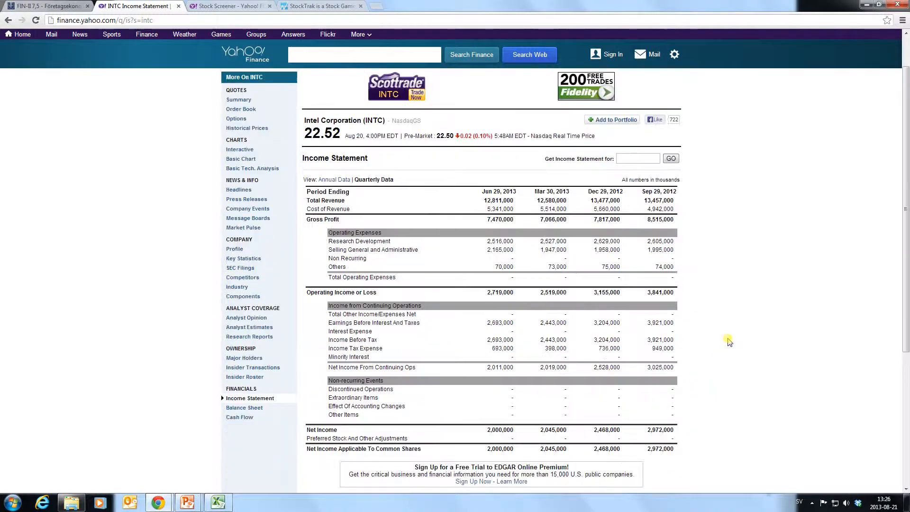
key(alt+Left)
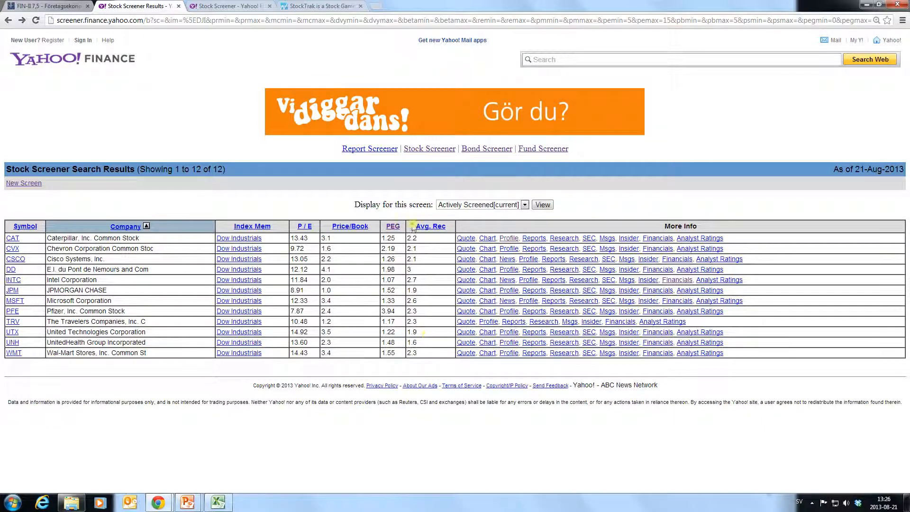
Sort the search results by PEG ratio, lowest first, and glance at the StockTrak stock order form
click(393, 227)
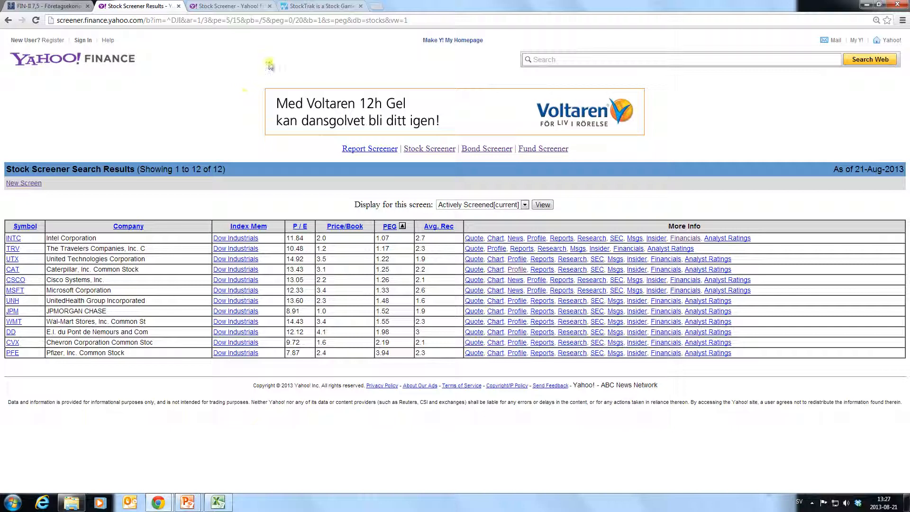
click(317, 5)
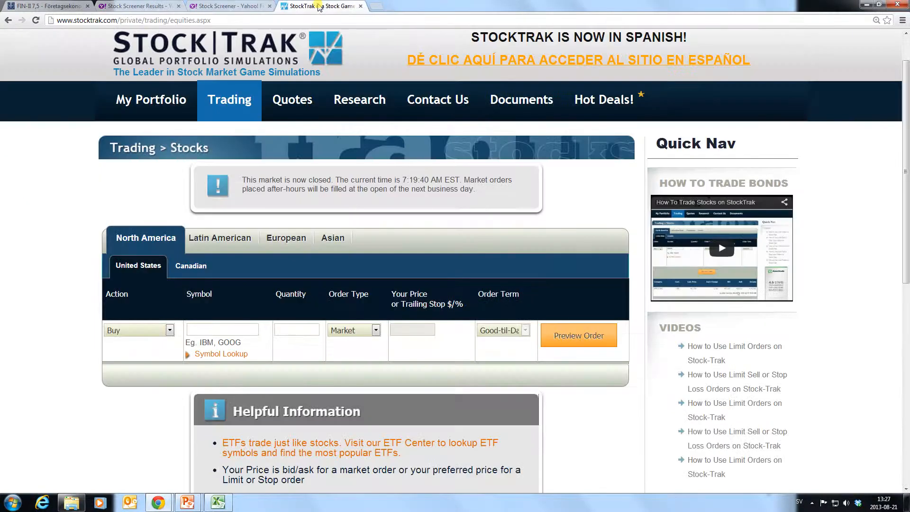
click(161, 9)
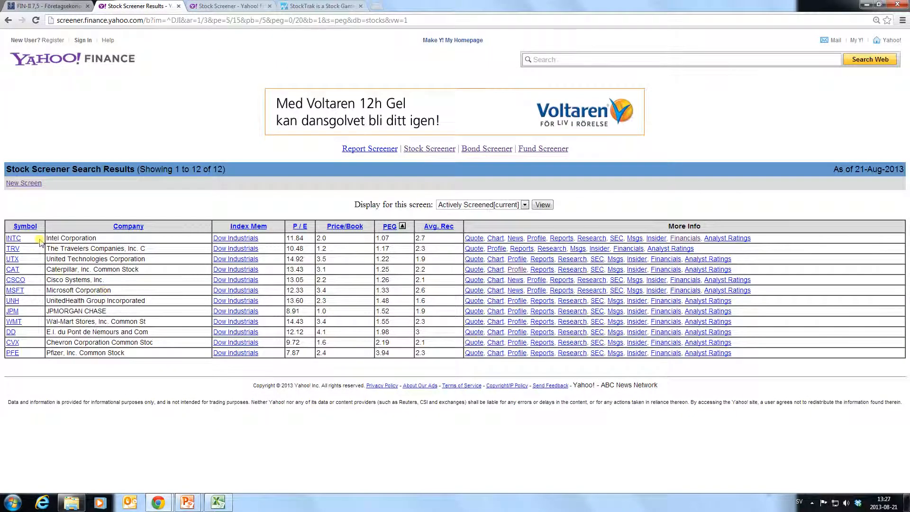
Copy Intel's symbol INTC from the results into a StockTrak market buy order and set the quantity to 2000
drag(23, 240, 4, 238)
key(ctrl+c)
click(295, 6)
click(207, 329)
key(ctrl+v)
click(303, 333)
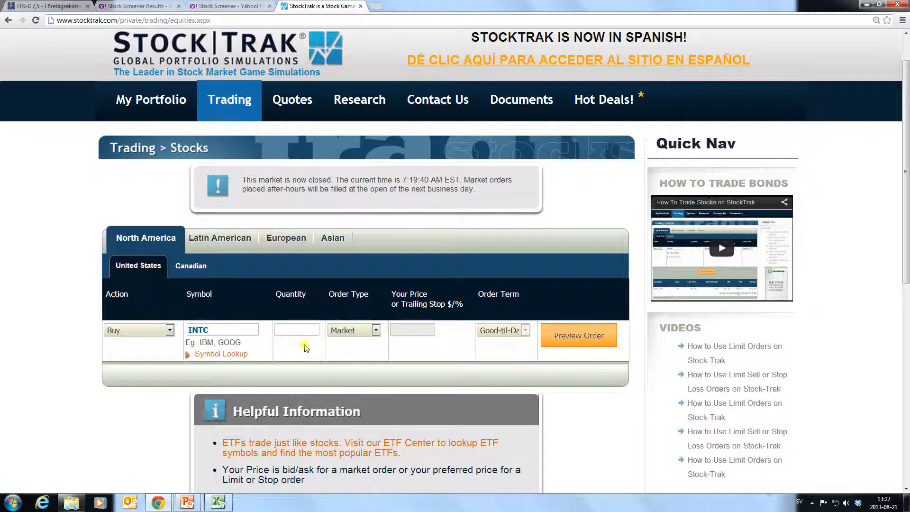
scroll(305, 342, down, 2)
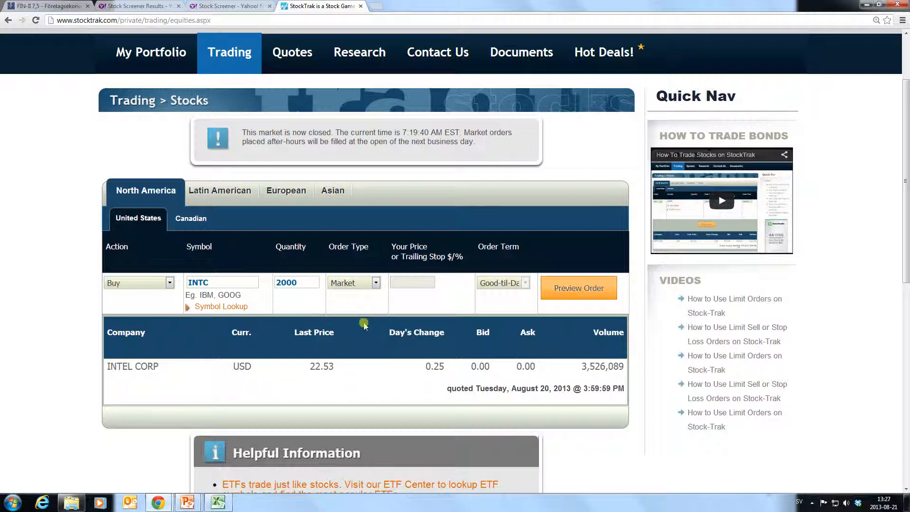
Preview the Intel order, check its estimated cost, place it, and start a new order
click(578, 289)
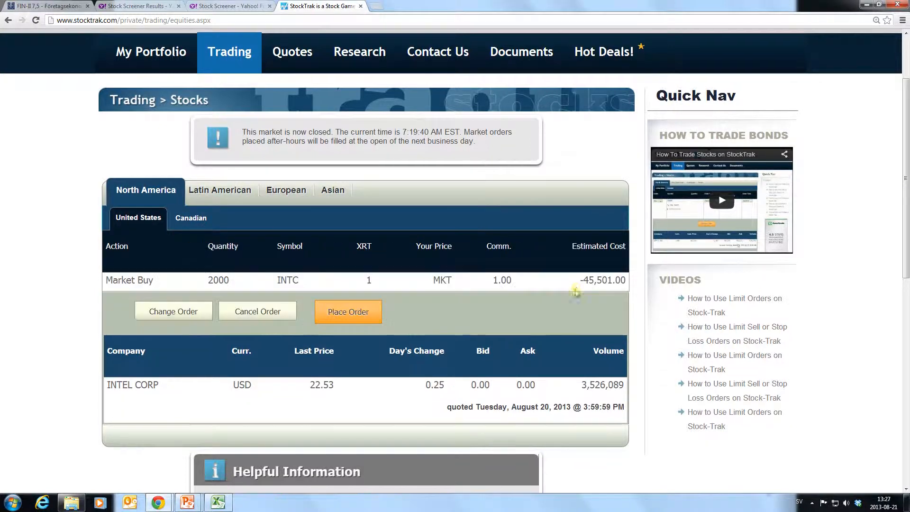
drag(583, 280, 606, 281)
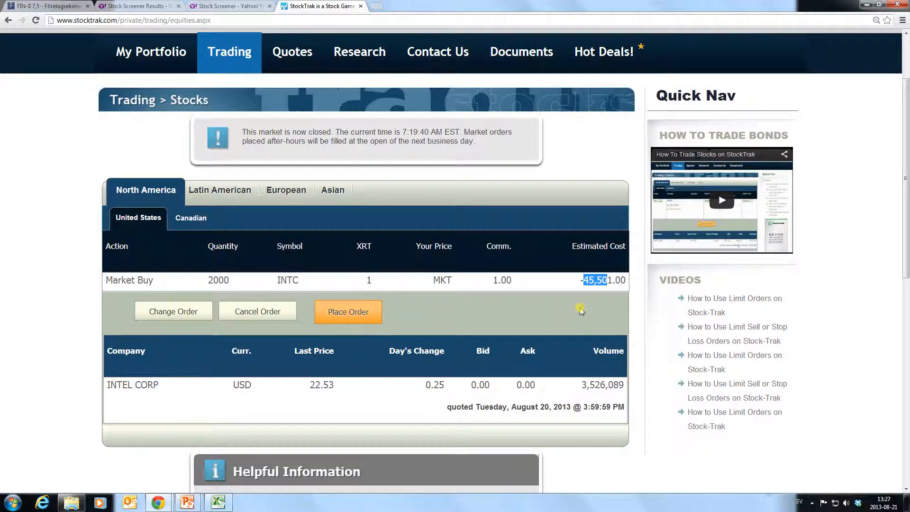
click(580, 308)
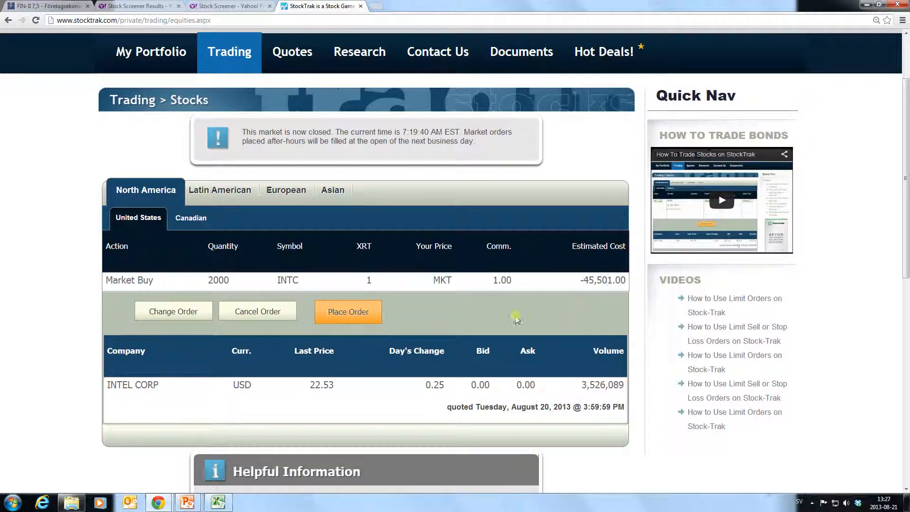
click(351, 315)
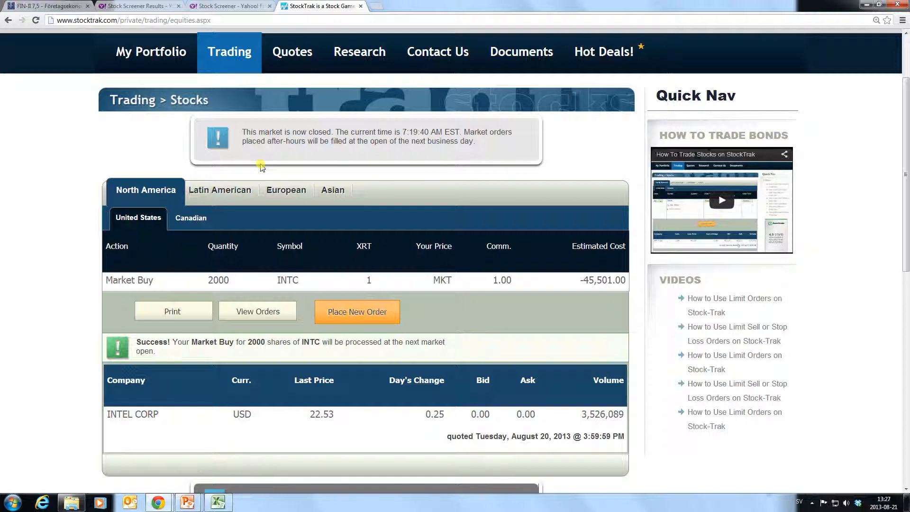
click(345, 313)
Copy the Travelers Companies symbol TRV from the screener results into the new buy order and set the quantity to 400
mouse_move(235, 37)
click(128, 6)
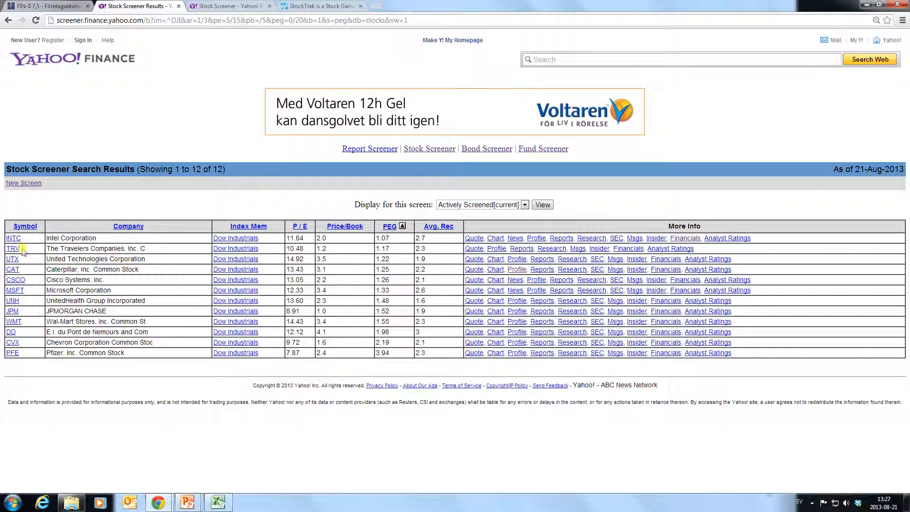
drag(22, 248, 6, 248)
key(ctrl+c)
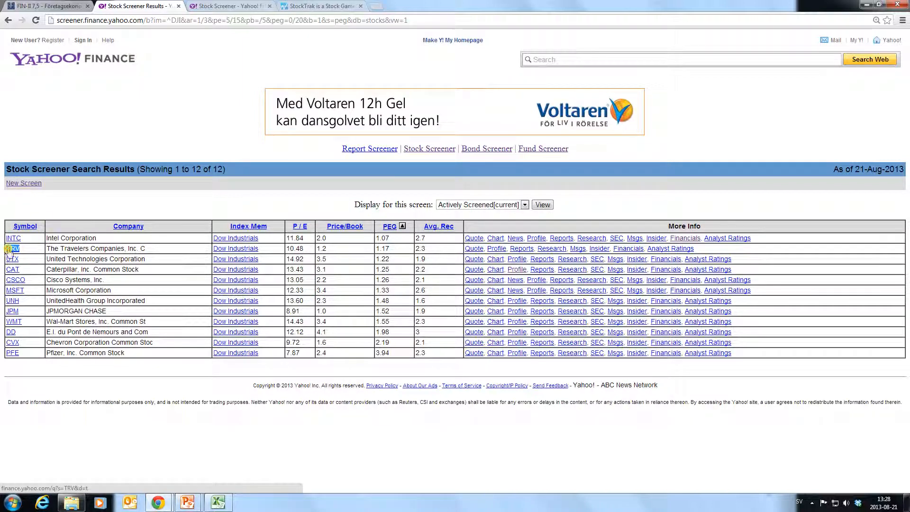
click(310, 6)
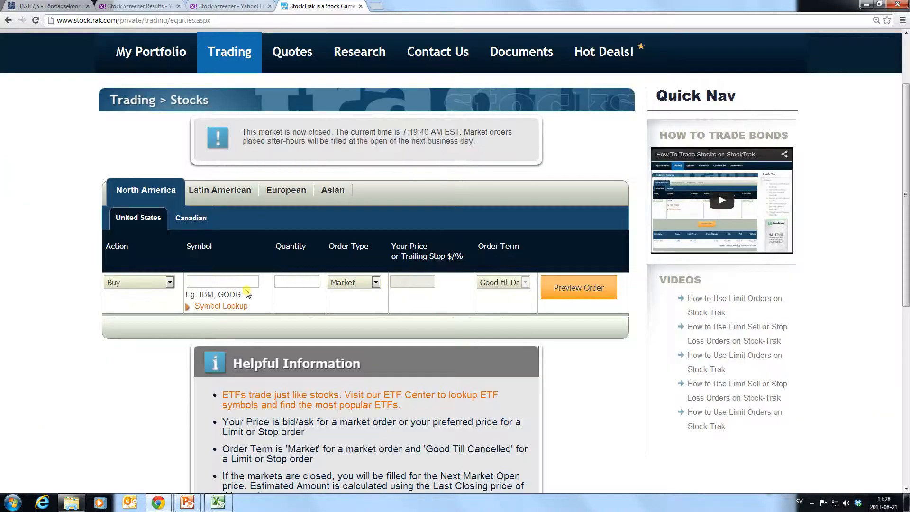
key(ctrl+v)
click(328, 300)
scroll(327, 297, down, 1)
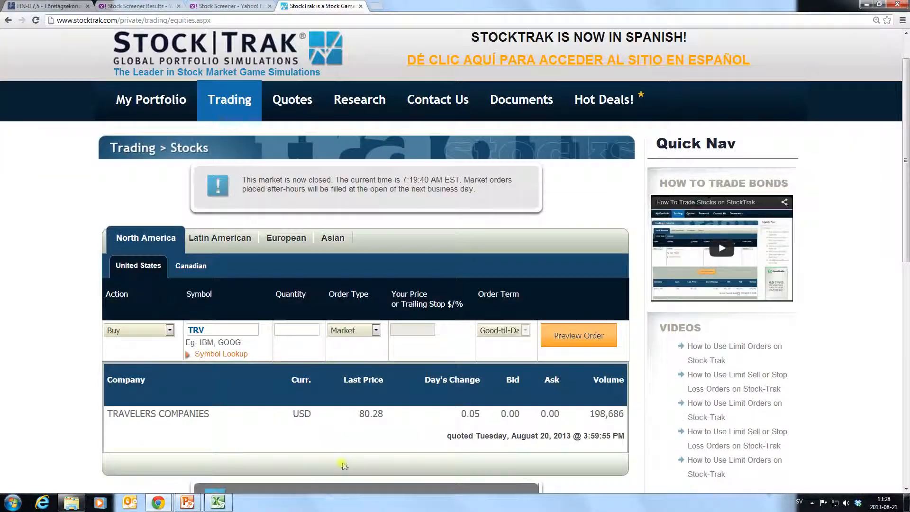
click(299, 327)
text(400)
Preview and place the market buy order for 400 shares of TRV
click(564, 338)
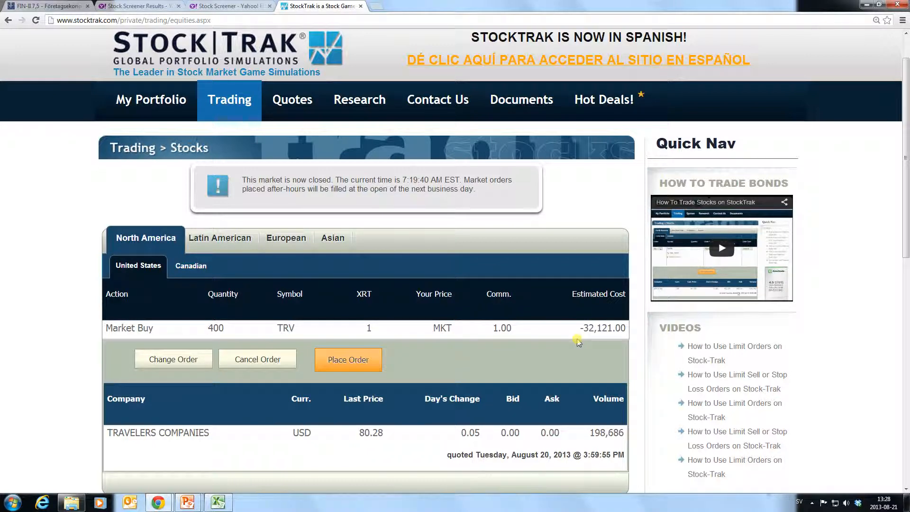
click(368, 364)
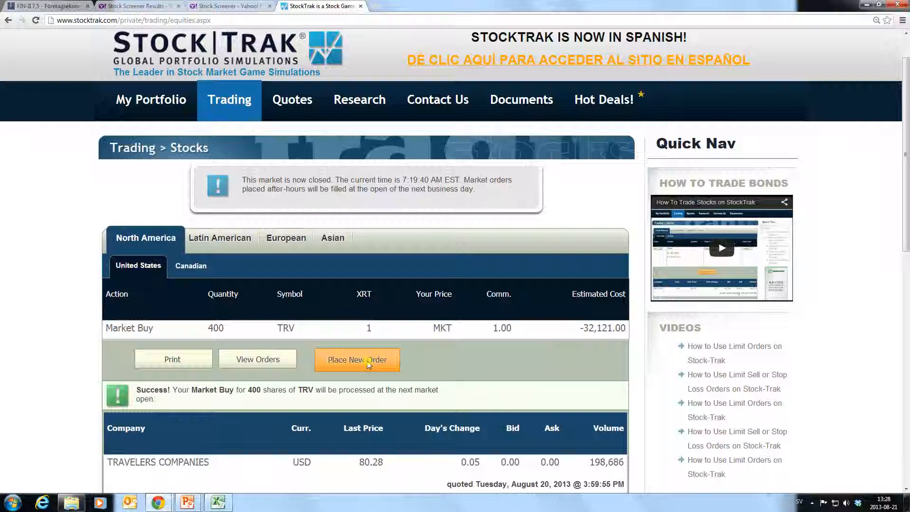
scroll(439, 361, down, 1)
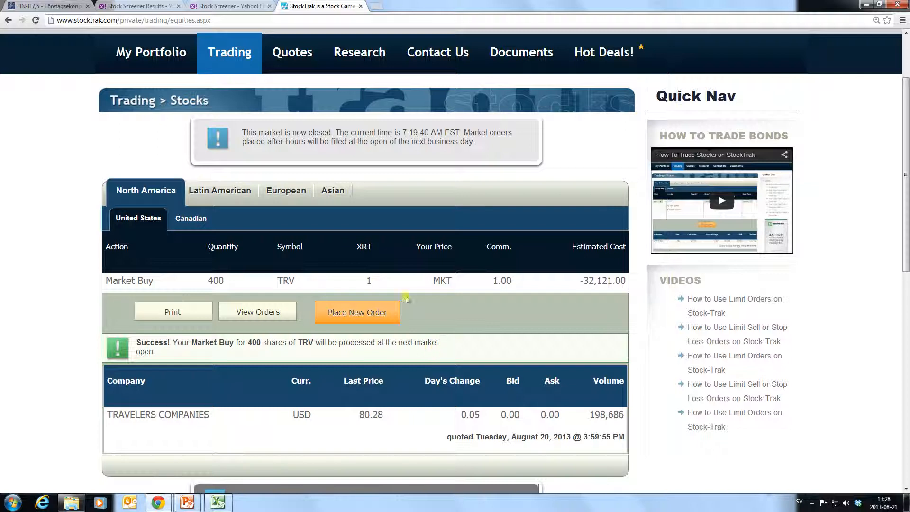
Revisit the screener results, switch to the Excel workbook on traded assets, and review the P/E, P/book and analyst recommendation criteria
click(136, 6)
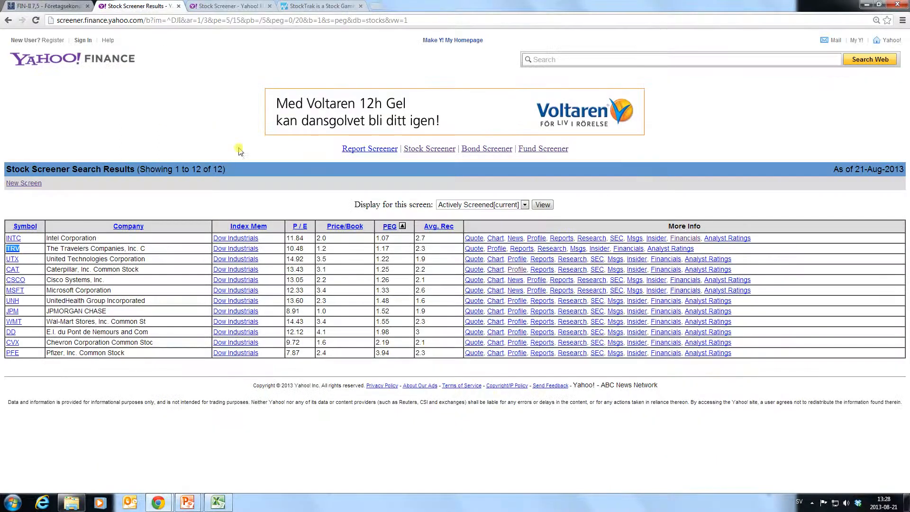
click(174, 251)
click(219, 497)
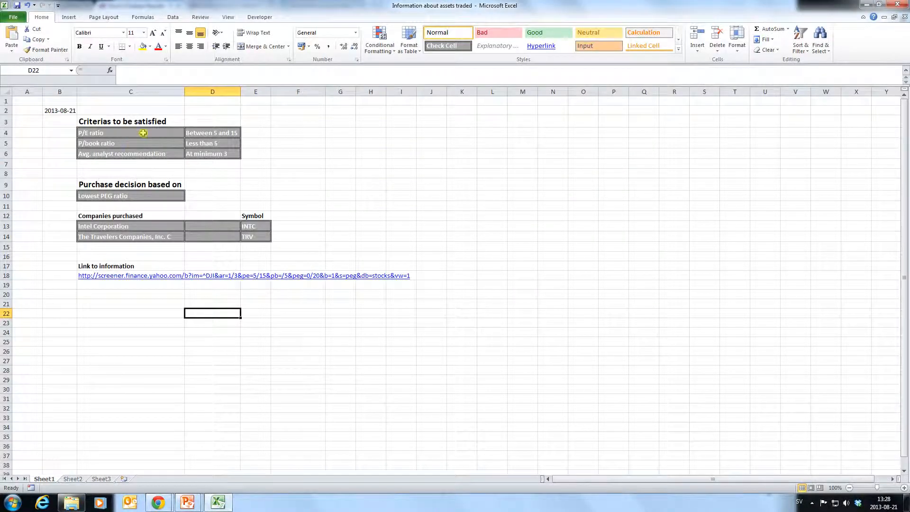
click(144, 133)
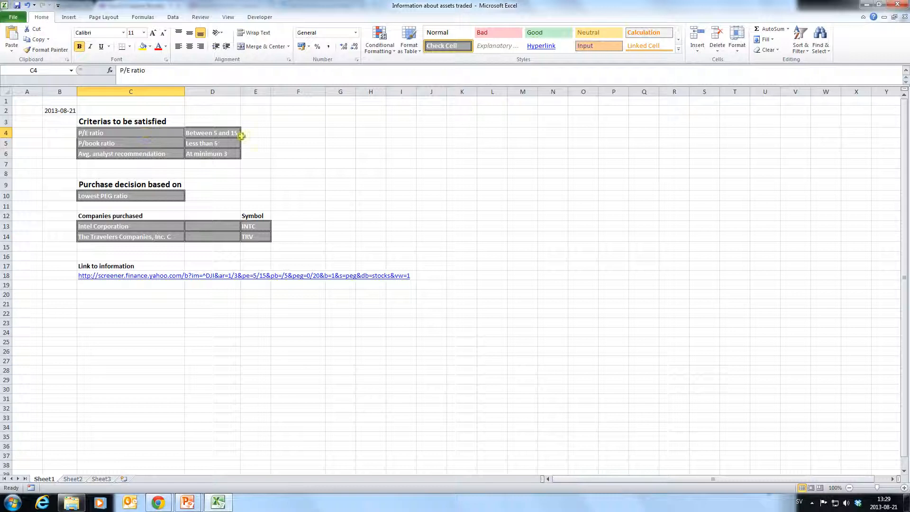
click(142, 145)
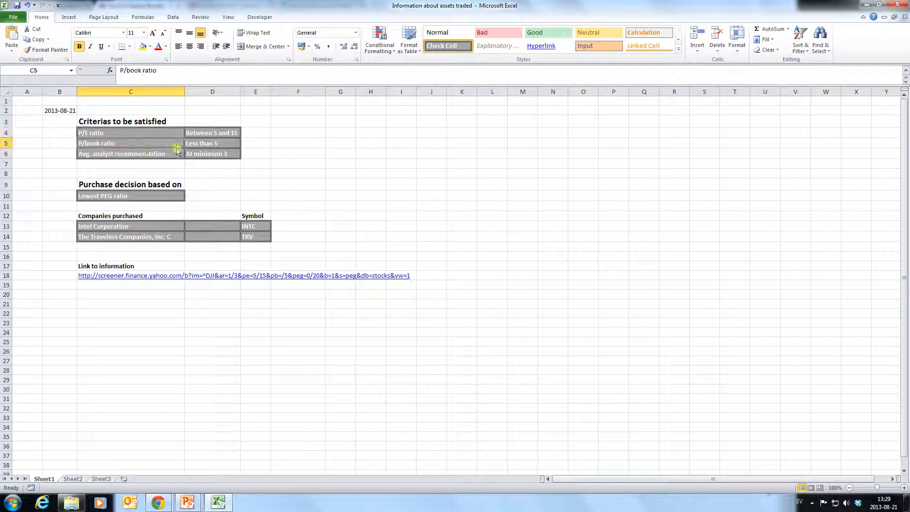
click(236, 144)
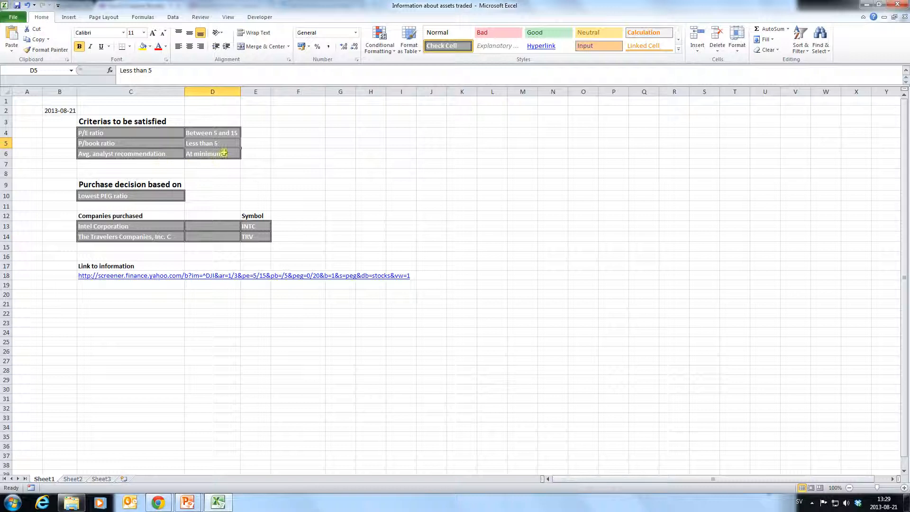
click(262, 182)
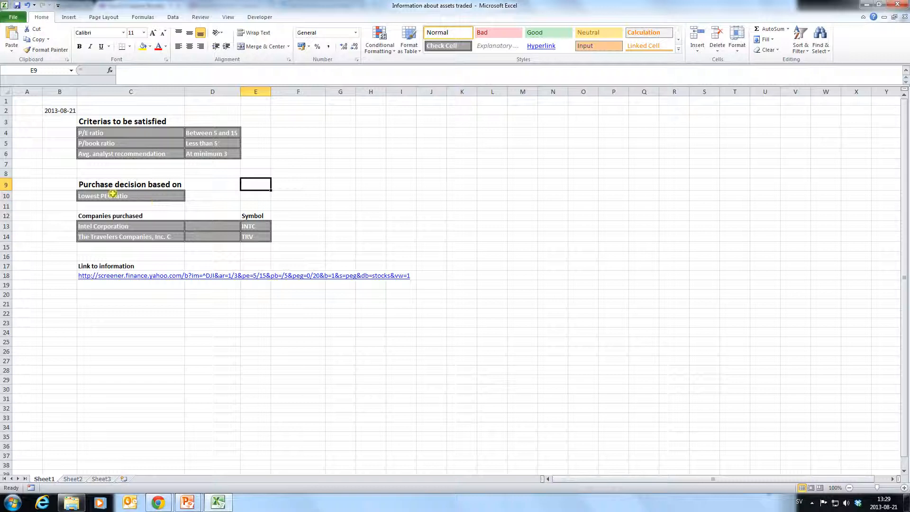
Review the purchase decision basis and the list of companies purchased in the worksheet
click(156, 198)
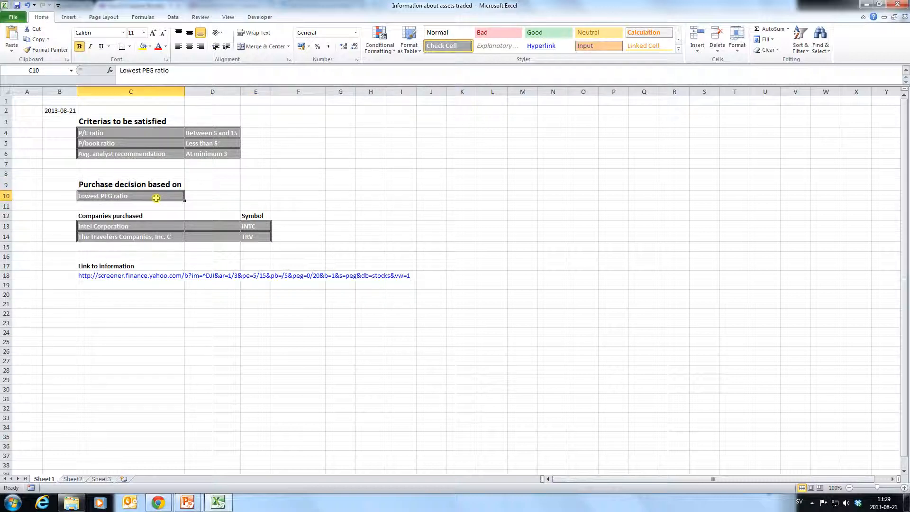
click(160, 226)
click(175, 238)
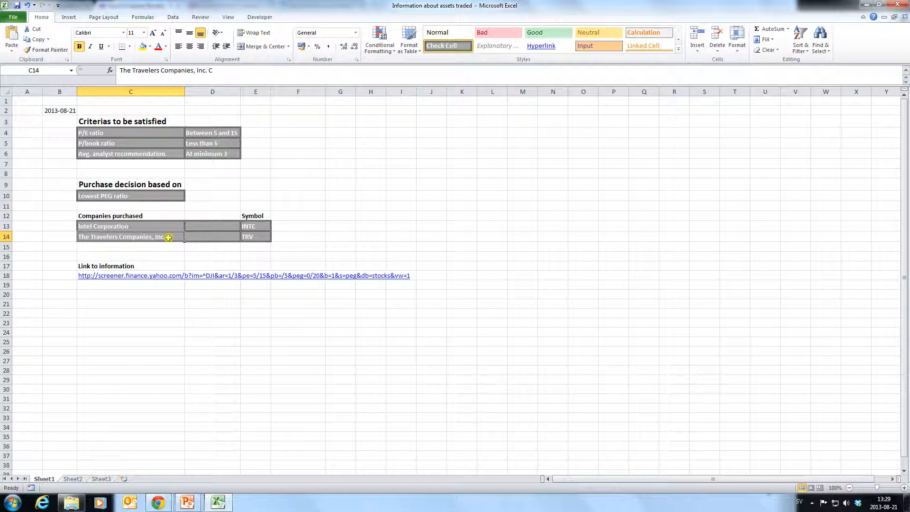
Check the screener results page's web address in the browser as the information link, and return to the Excel workbook
click(96, 278)
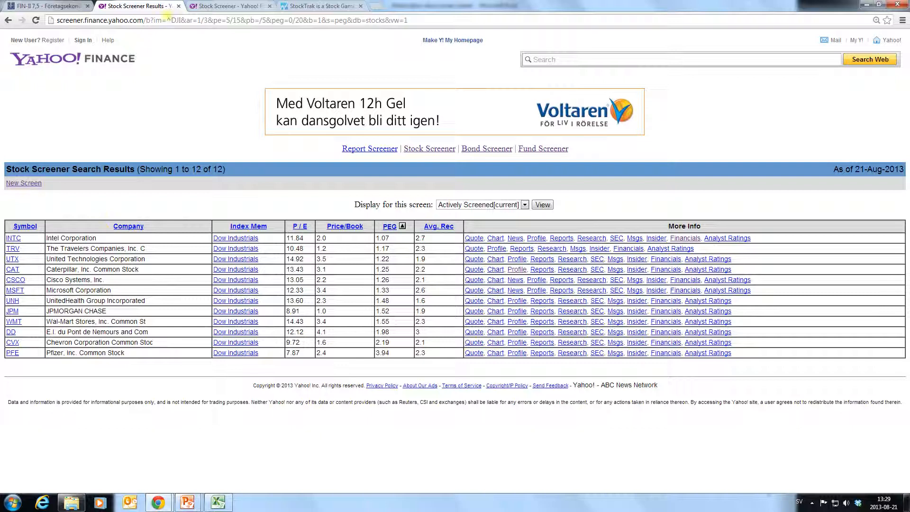
click(137, 21)
key(alt+Tab)
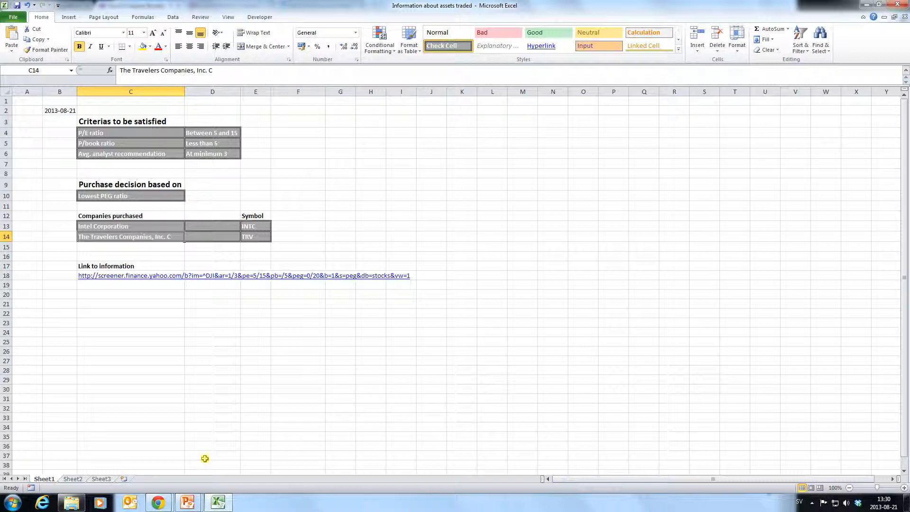
Switch to the running PowerPoint slide show and advance to the slide of page references for the valuation ratios
mouse_move(188, 503)
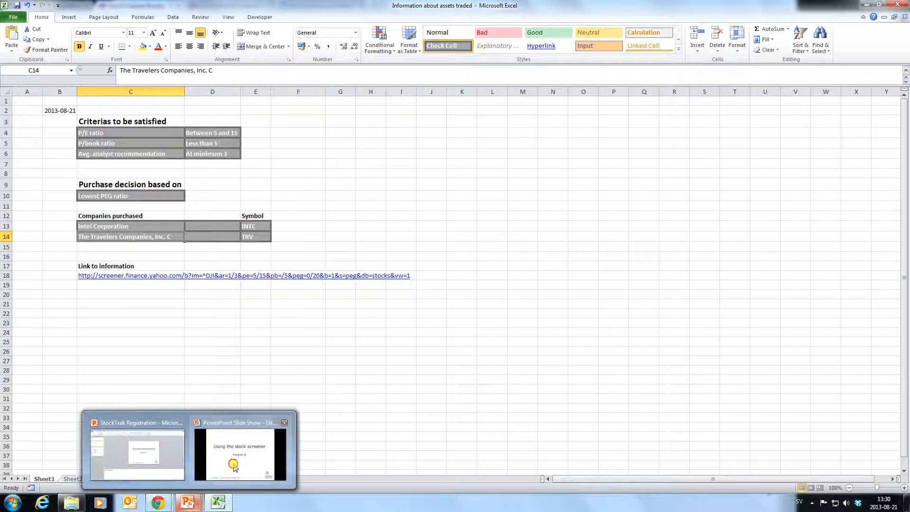
click(234, 467)
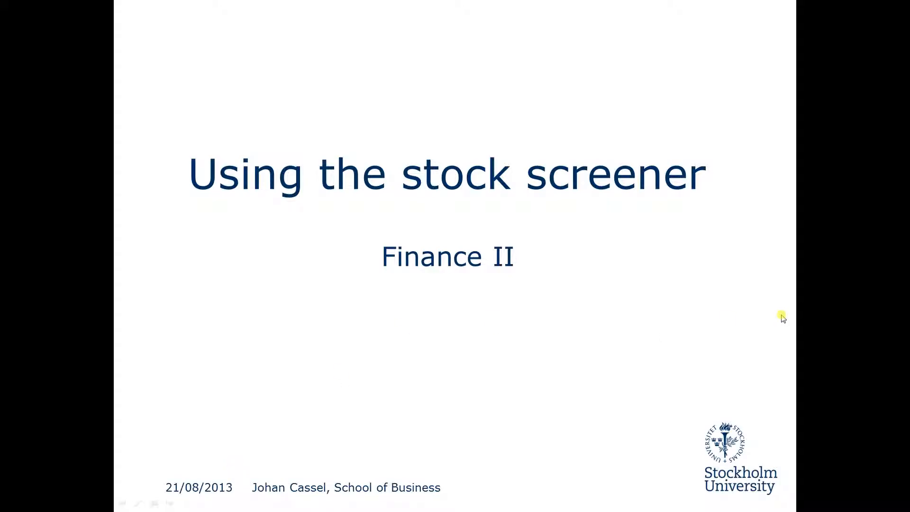
click(786, 317)
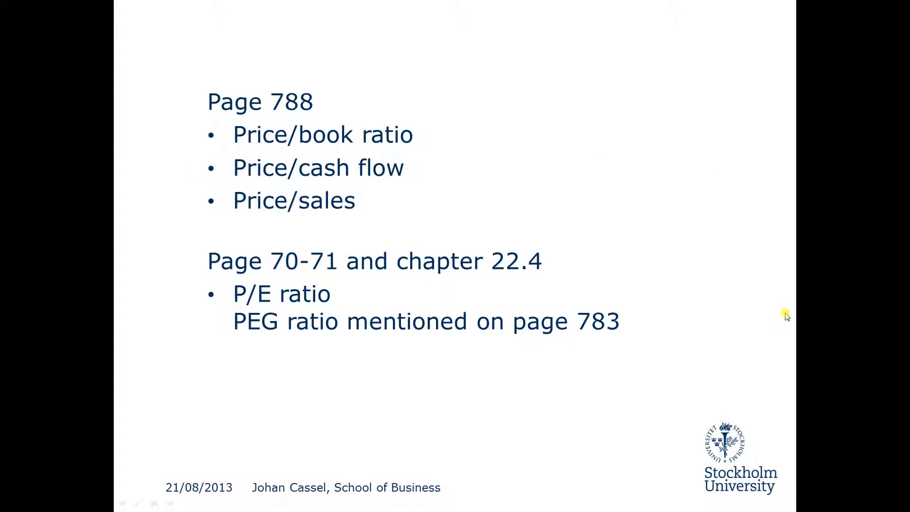